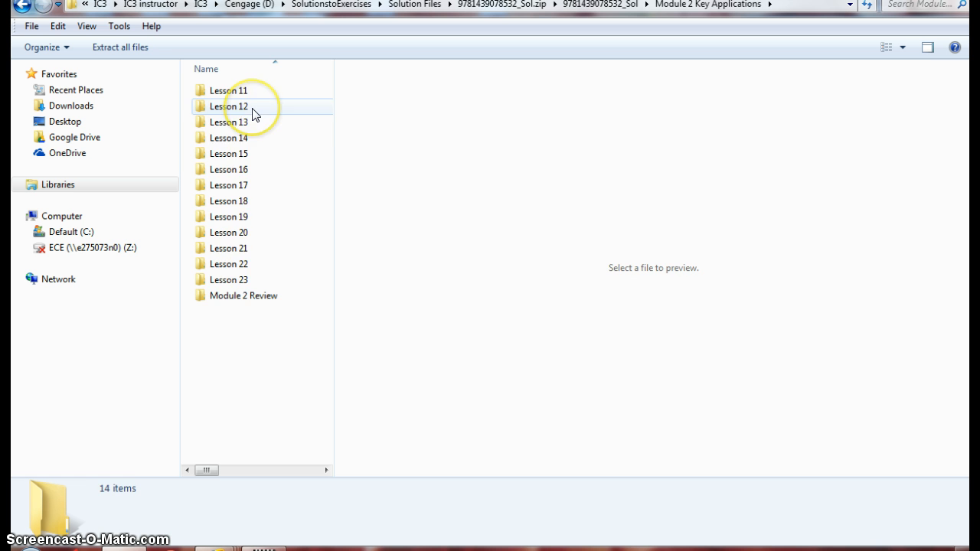
# Open the sCalories5.docx document from the Lesson 15 folder.
pyautogui.doubleClick(250, 154)
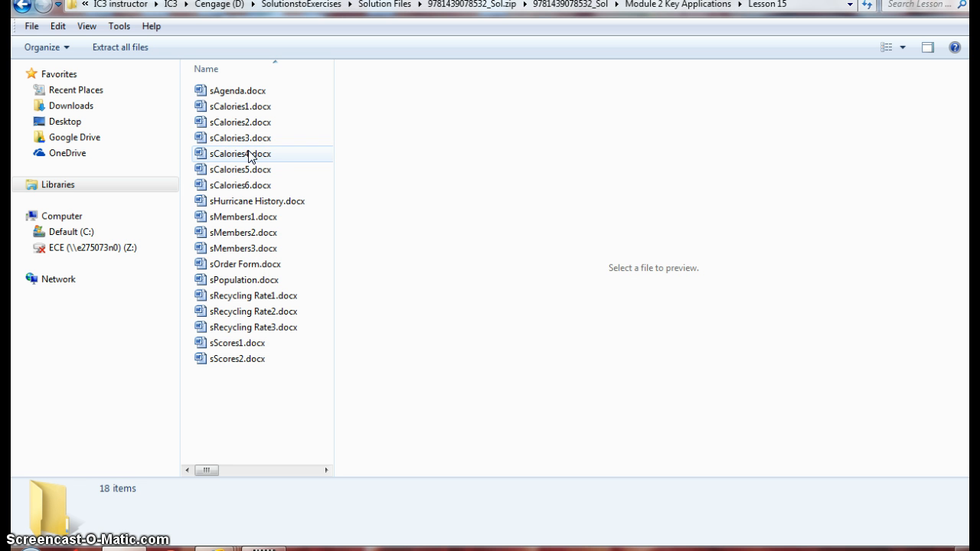
pyautogui.click(256, 171)
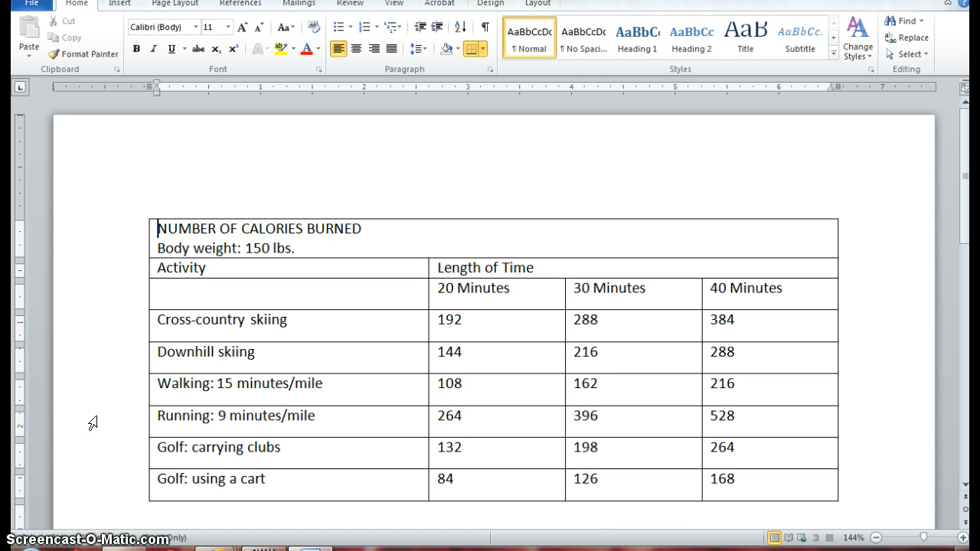
# Save a copy of the document as sCalories6 in Word Document format, accepting the conversion to the new file format.
pyautogui.click(34, 6)
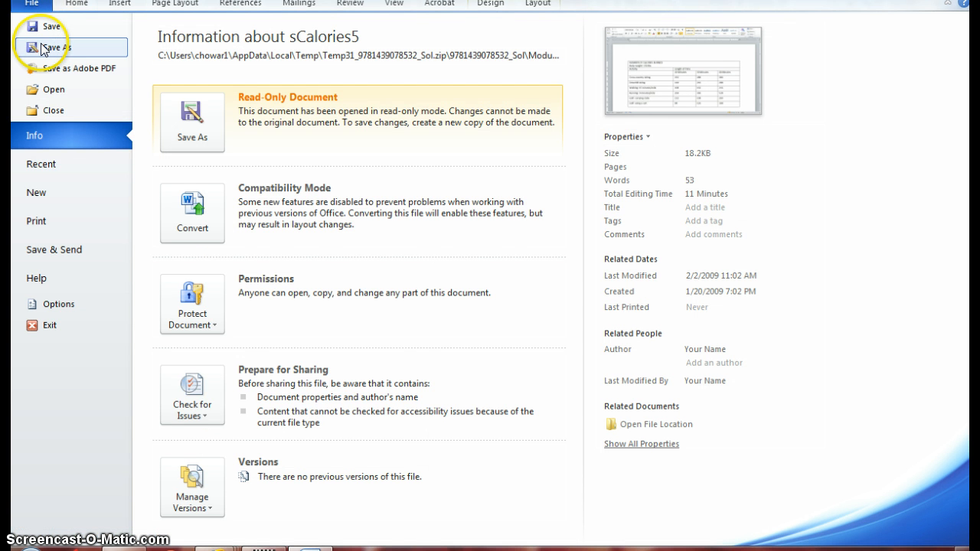
pyautogui.click(44, 48)
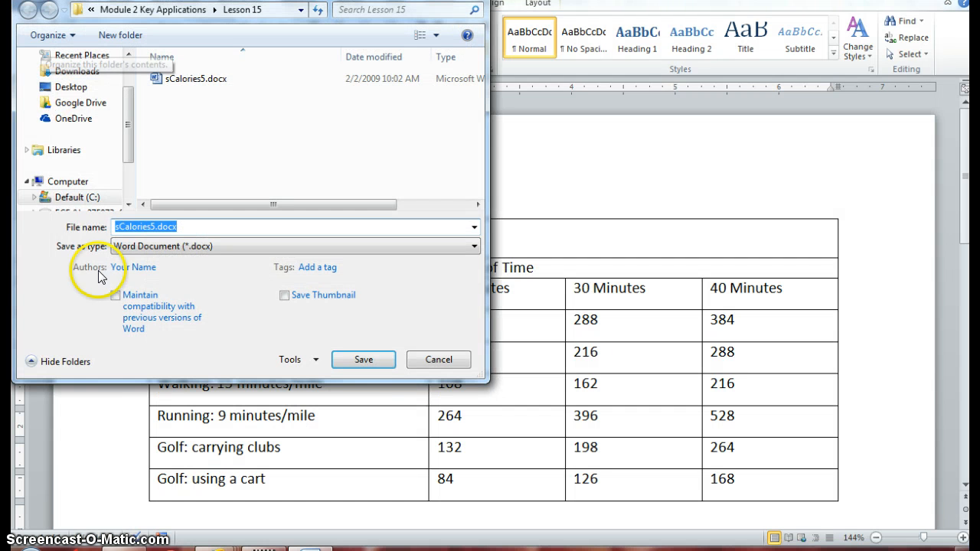
pyautogui.press('End')
pyautogui.press('BackSpace')
pyautogui.press('BackSpace')
pyautogui.press('BackSpace')
pyautogui.press('BackSpace')
pyautogui.press('BackSpace')
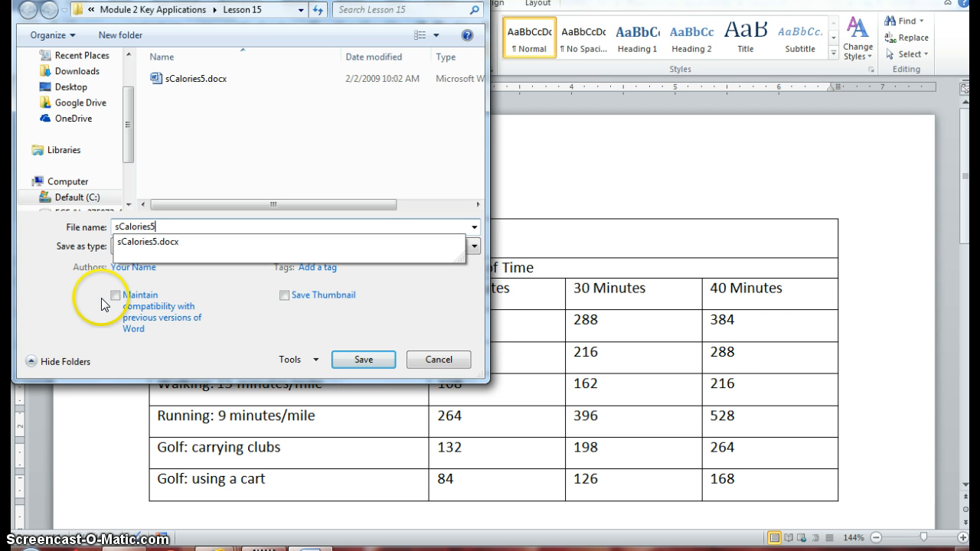
pyautogui.press('BackSpace')
pyautogui.write('6')
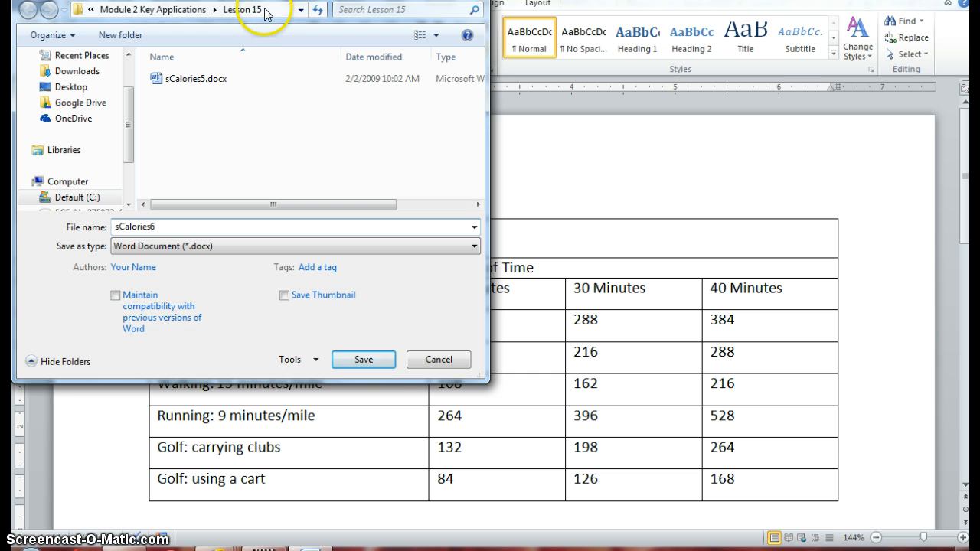
pyautogui.press('Return')
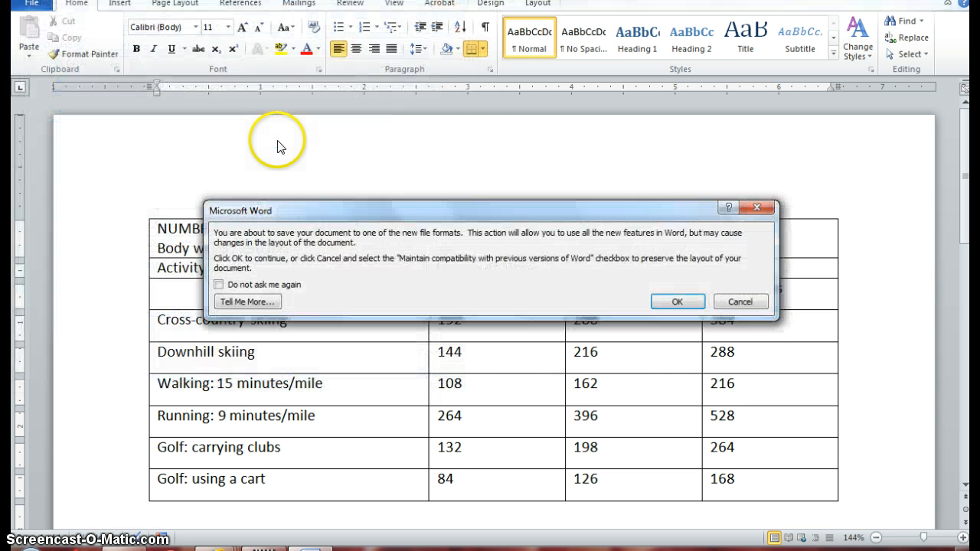
pyautogui.click(667, 302)
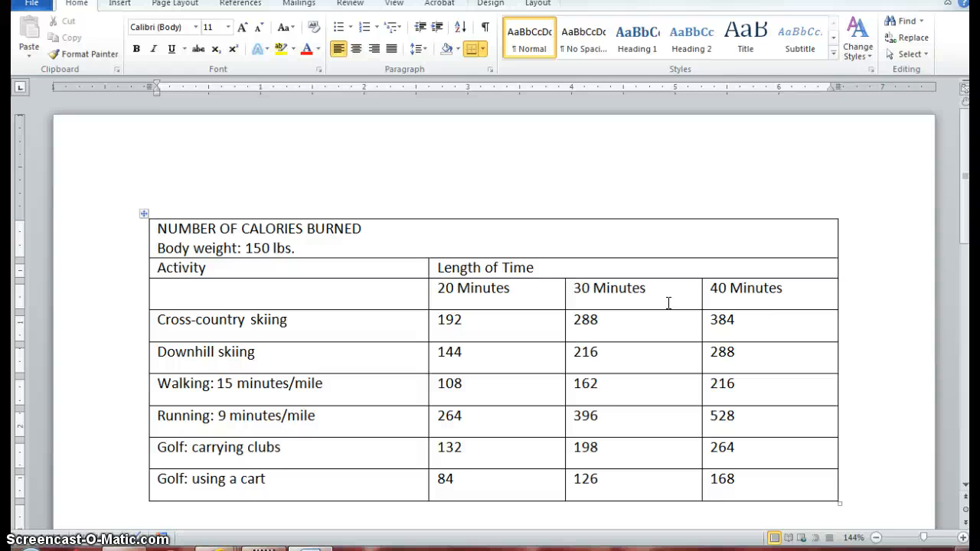
# Center the text in the table's first two rows, covering the title, Activity and Length of Time headings.
pyautogui.click(142, 251)
pyautogui.moveTo(142, 251); pyautogui.dragTo(142, 270)
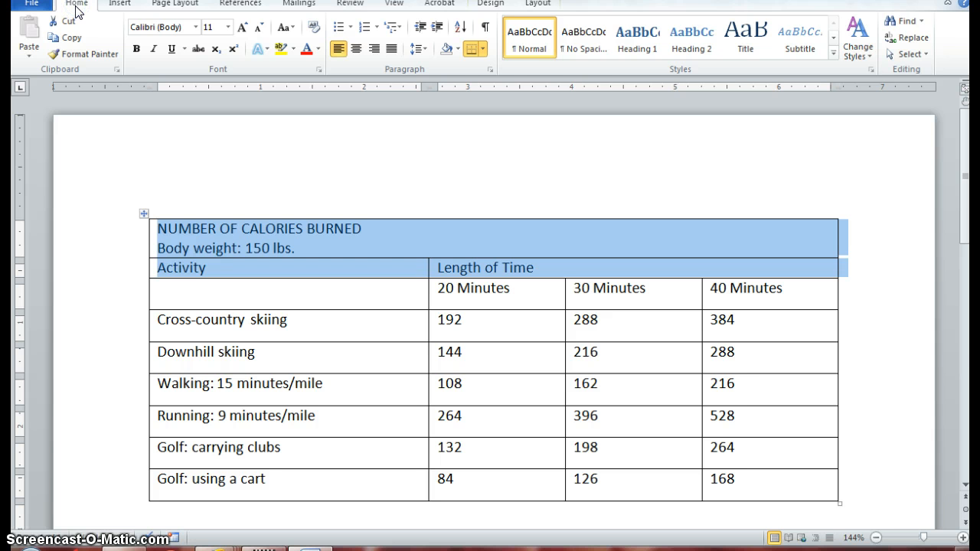
pyautogui.click(356, 49)
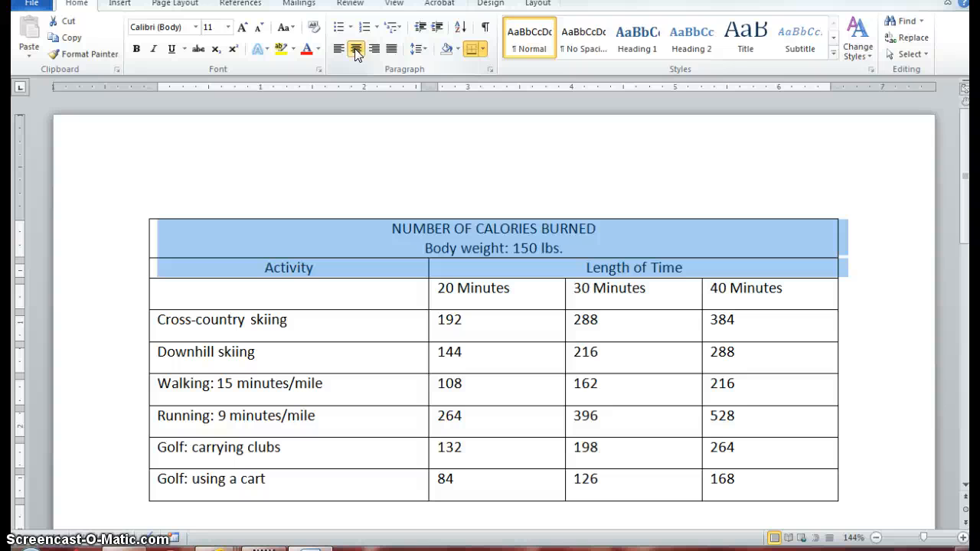
pyautogui.click(356, 49)
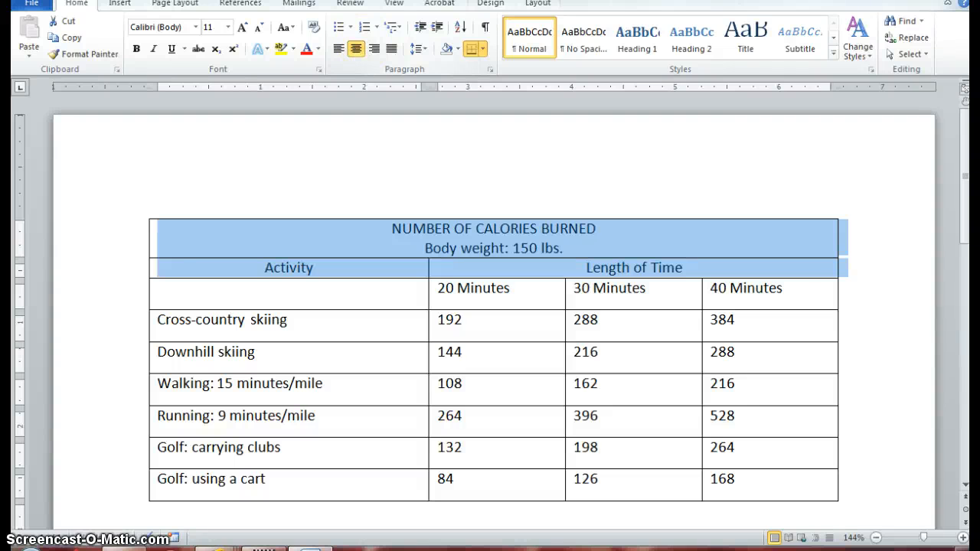
# AutoFit the calorie table's columns to their contents.
pyautogui.click(530, 322)
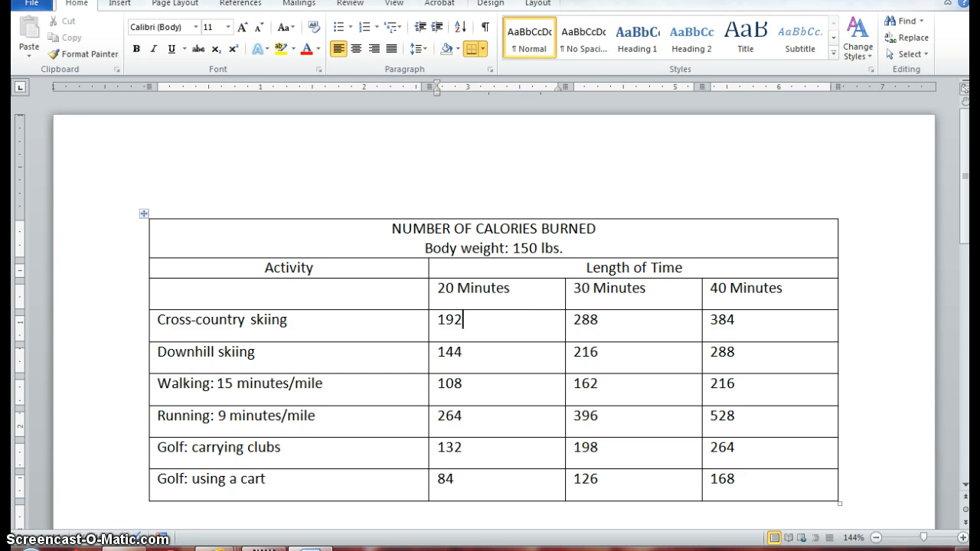
pyautogui.click(536, 4)
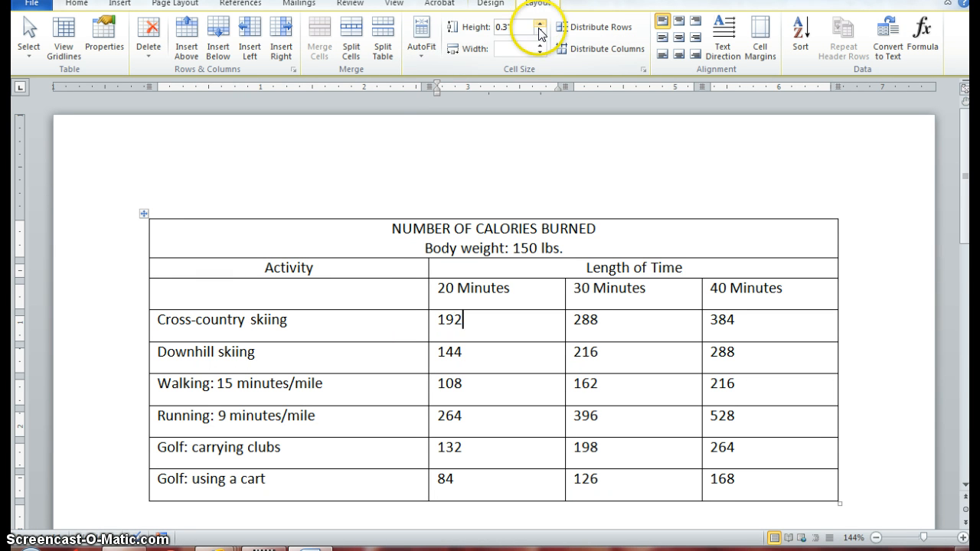
pyautogui.click(418, 60)
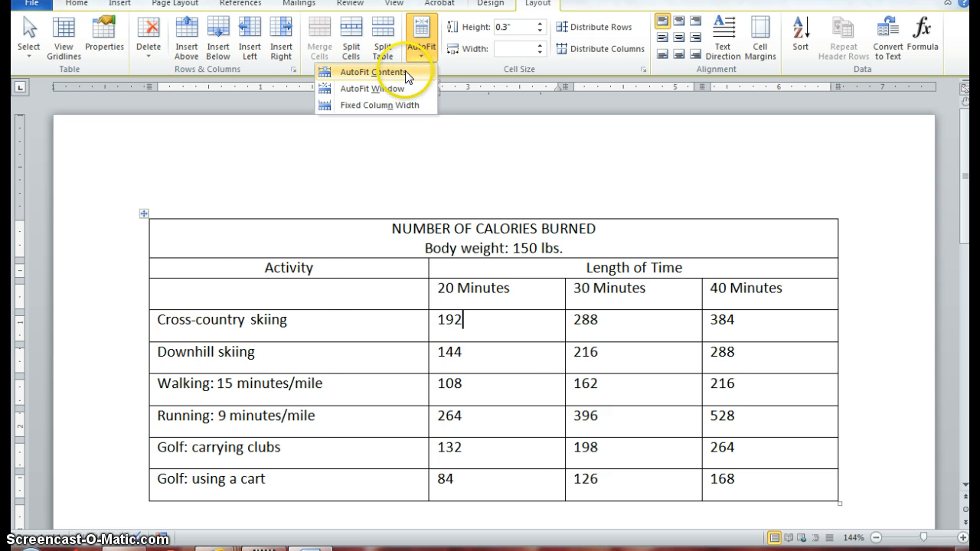
pyautogui.click(405, 72)
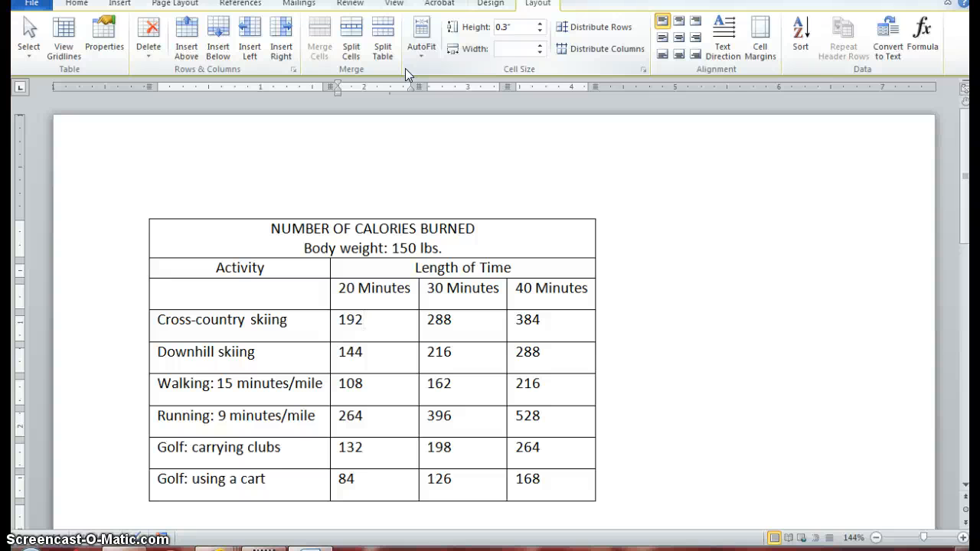
# Align all calorie values, from Cross-country skiing through Golf: using a cart, to the top right of their cells.
pyautogui.click(372, 327)
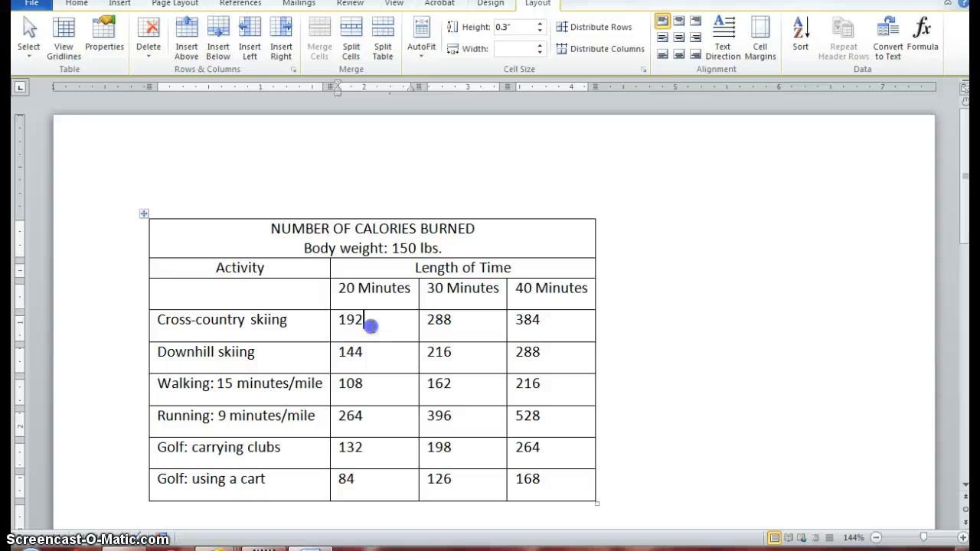
pyautogui.moveTo(371, 326); pyautogui.dragTo(523, 479)
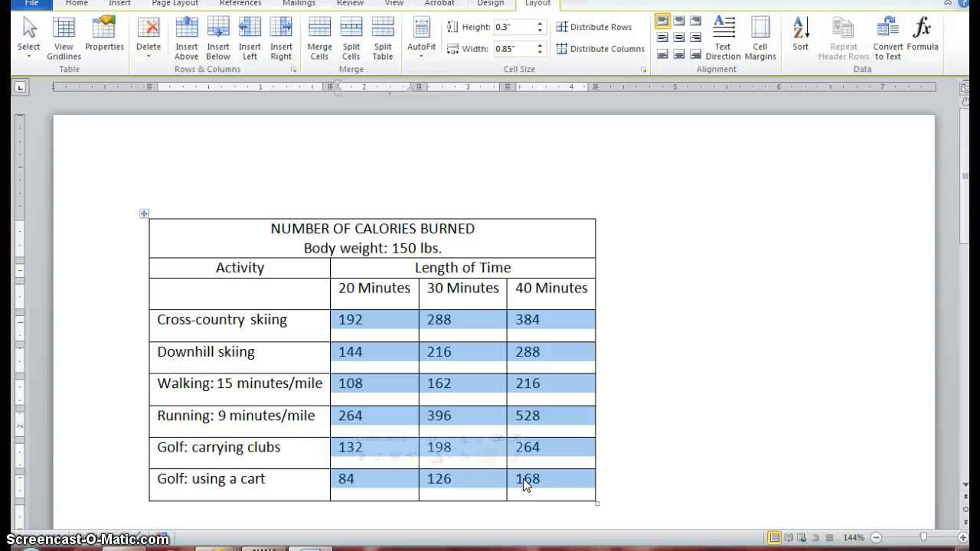
pyautogui.click(662, 23)
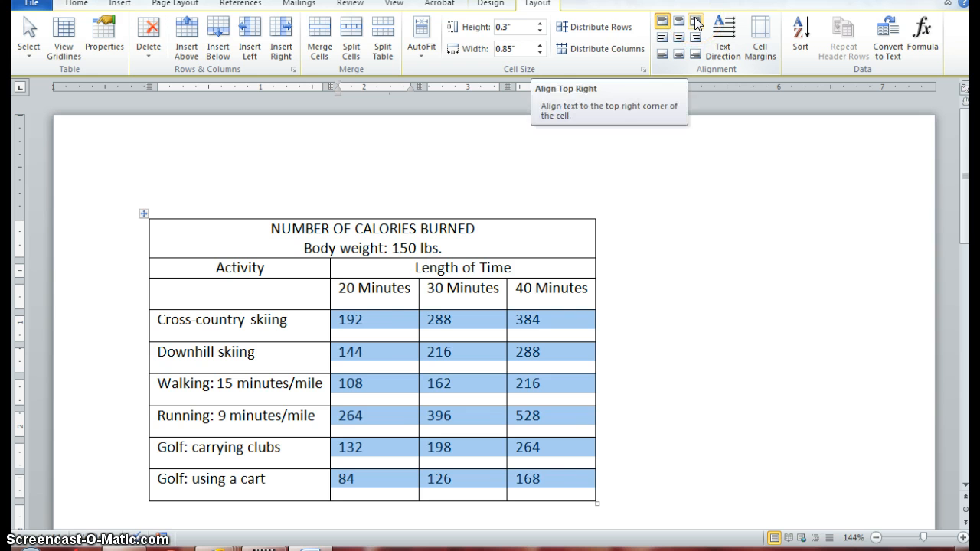
pyautogui.click(695, 19)
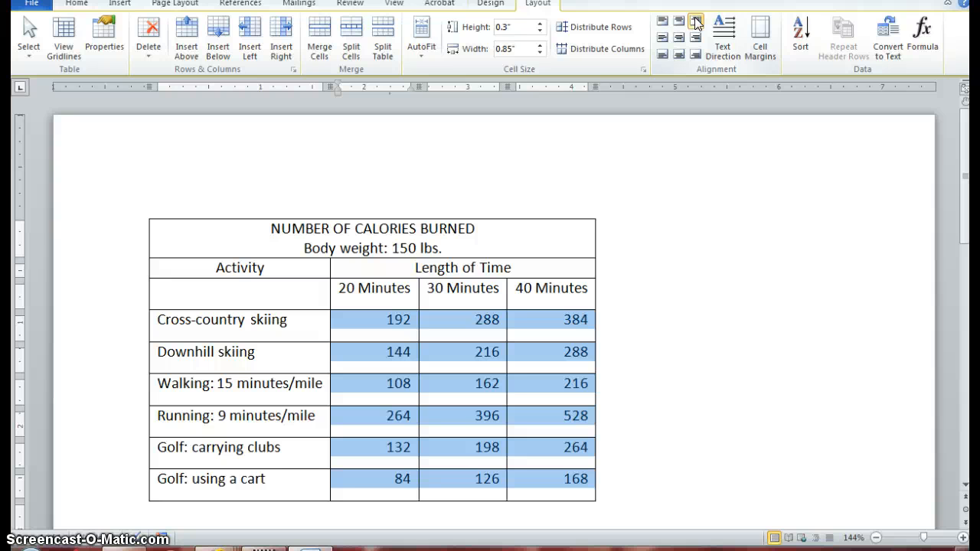
pyautogui.click(770, 288)
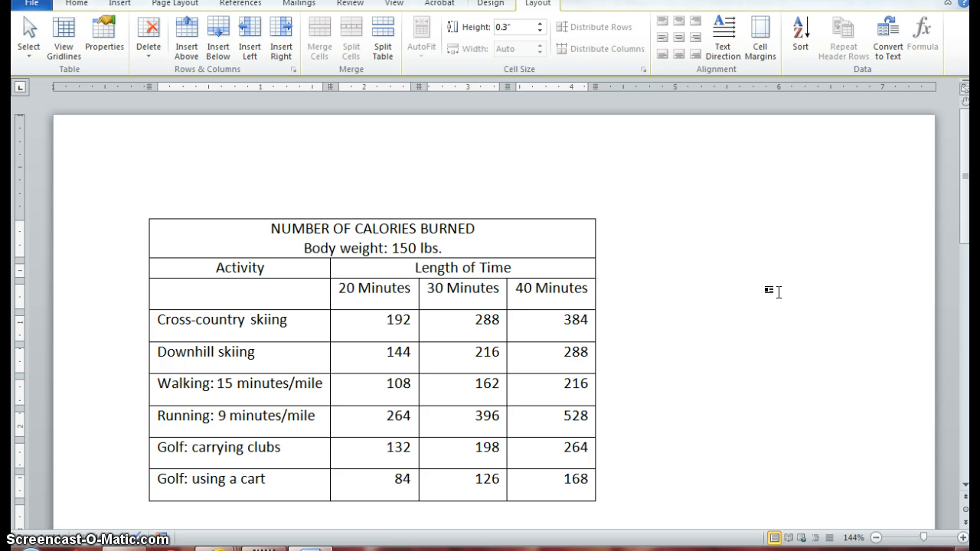
# Apply the built-in red Light List table style to the calorie table.
pyautogui.click(491, 5)
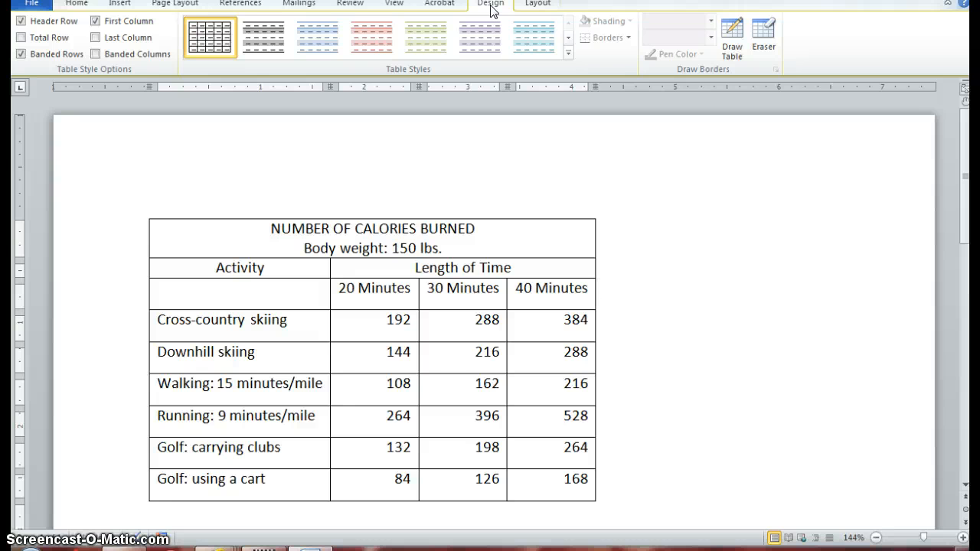
pyautogui.click(537, 4)
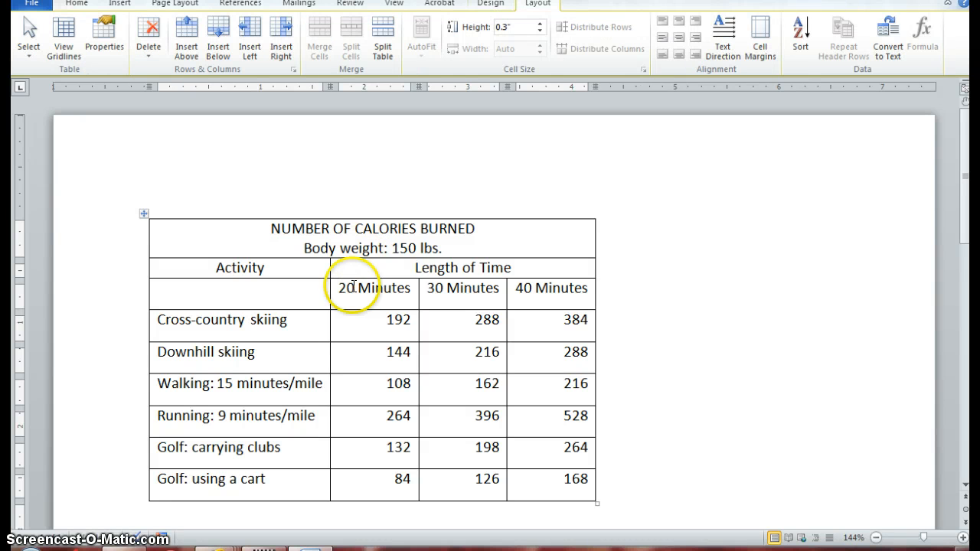
pyautogui.click(491, 6)
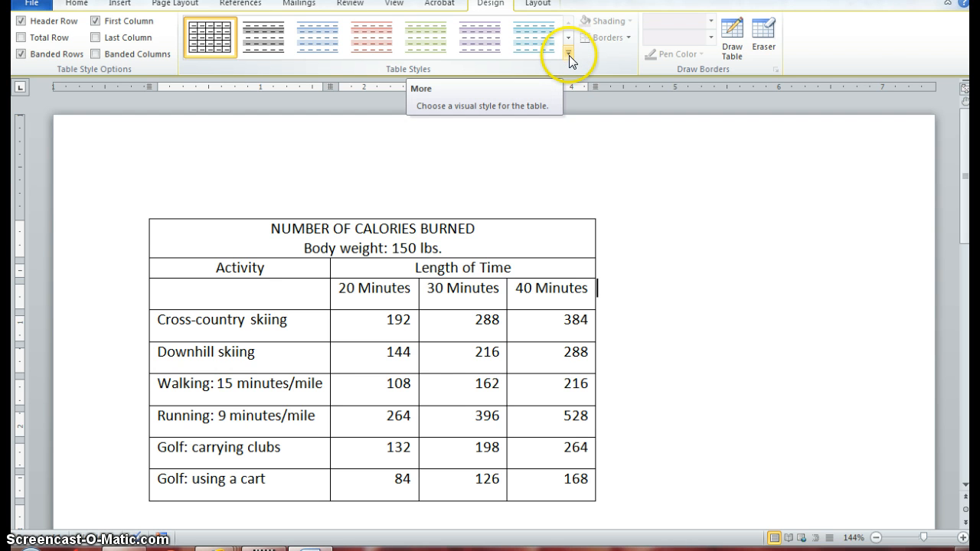
pyautogui.click(569, 53)
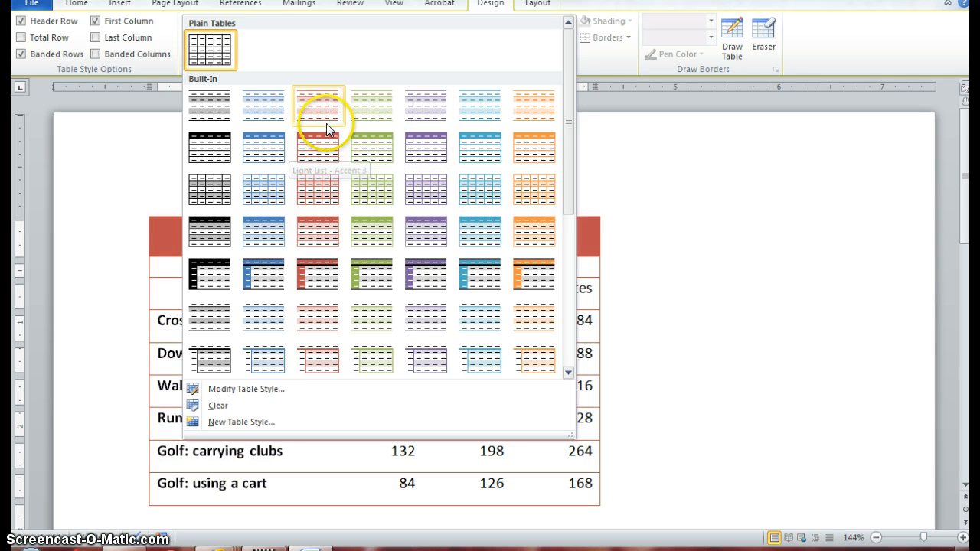
pyautogui.click(260, 106)
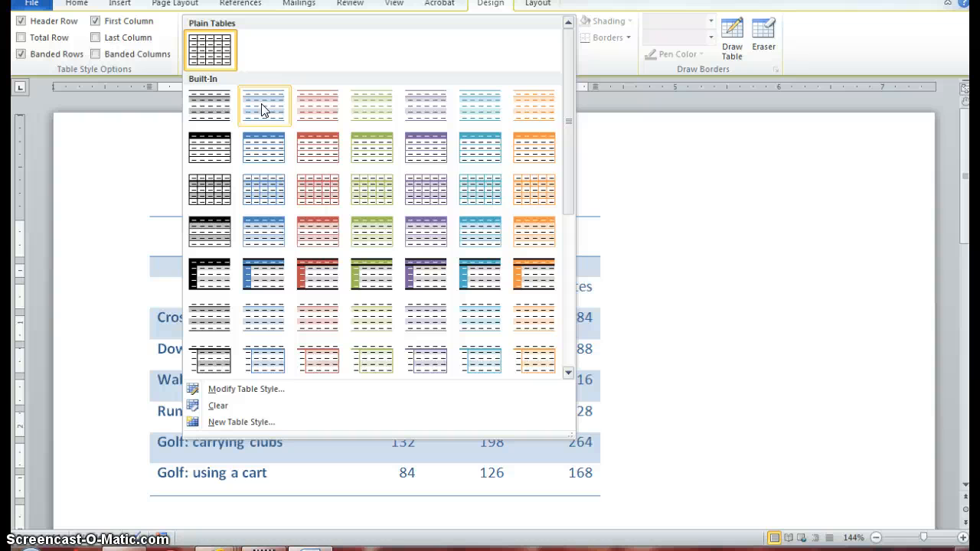
pyautogui.click(261, 105)
pyautogui.click(263, 108)
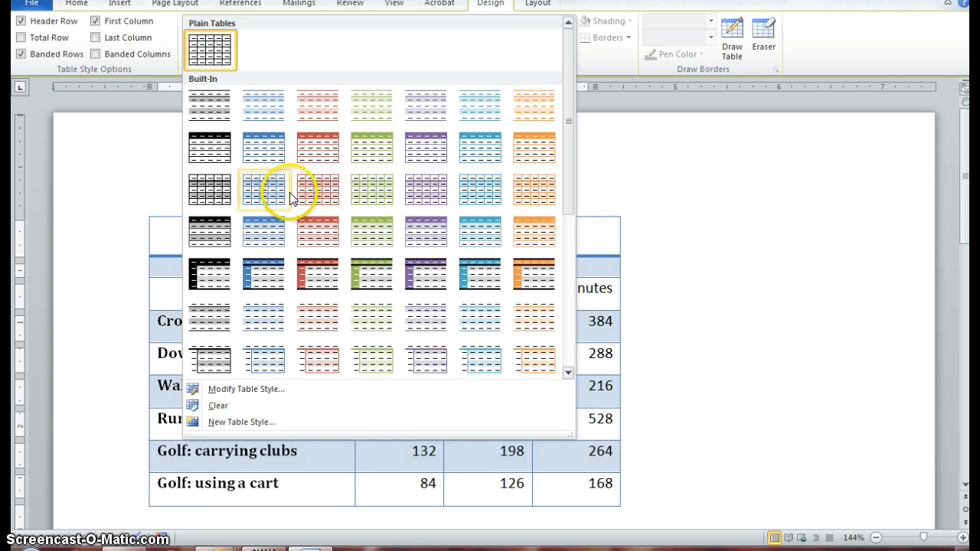
pyautogui.click(309, 154)
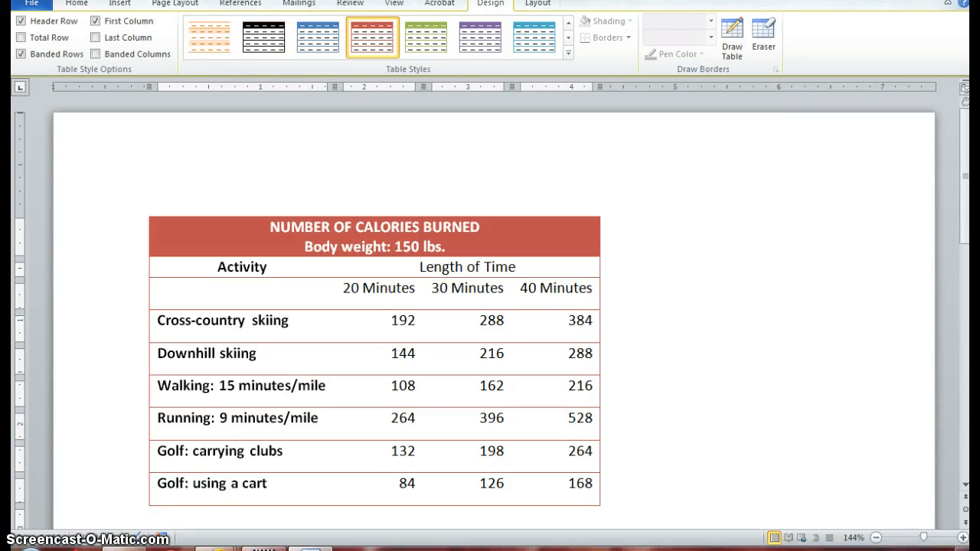
# Check the formatted table in the print preview, then return to the document.
pyautogui.click(44, 6)
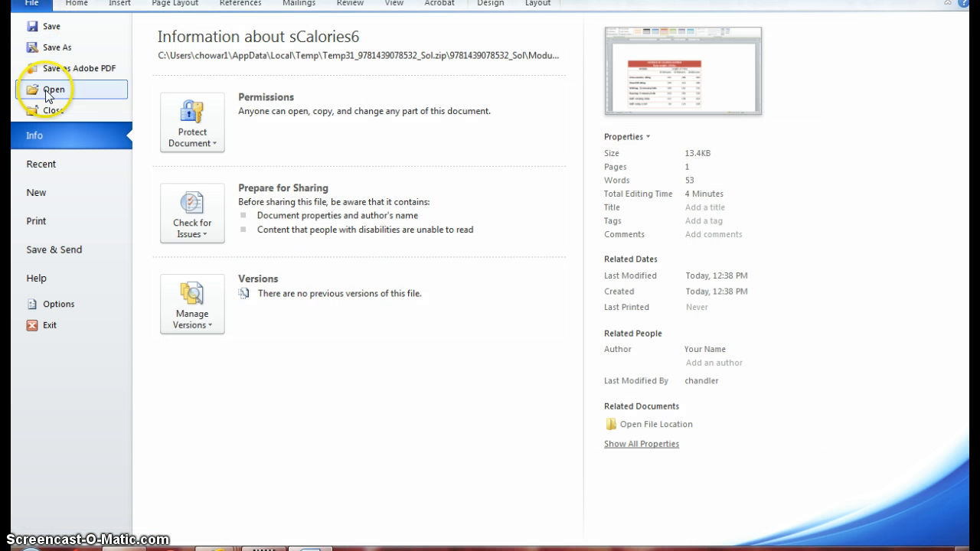
pyautogui.click(62, 222)
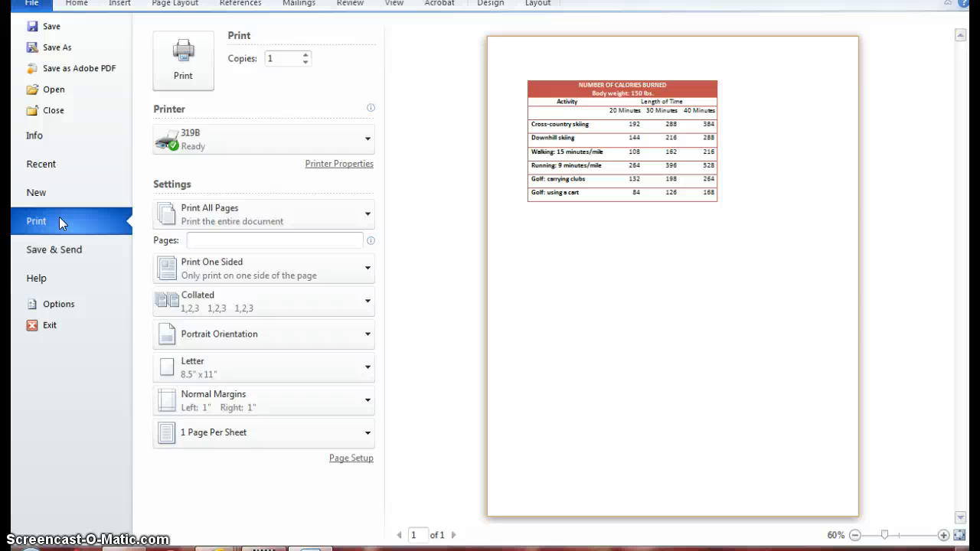
pyautogui.click(31, 12)
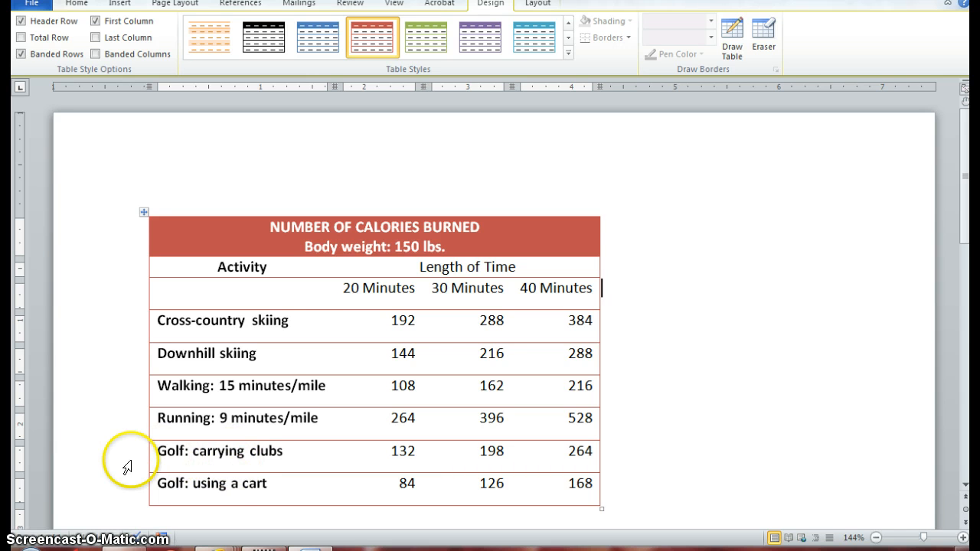
# Remove the bold formatting from the table's NUMBER OF CALORIES BURNED title row.
pyautogui.click(137, 235)
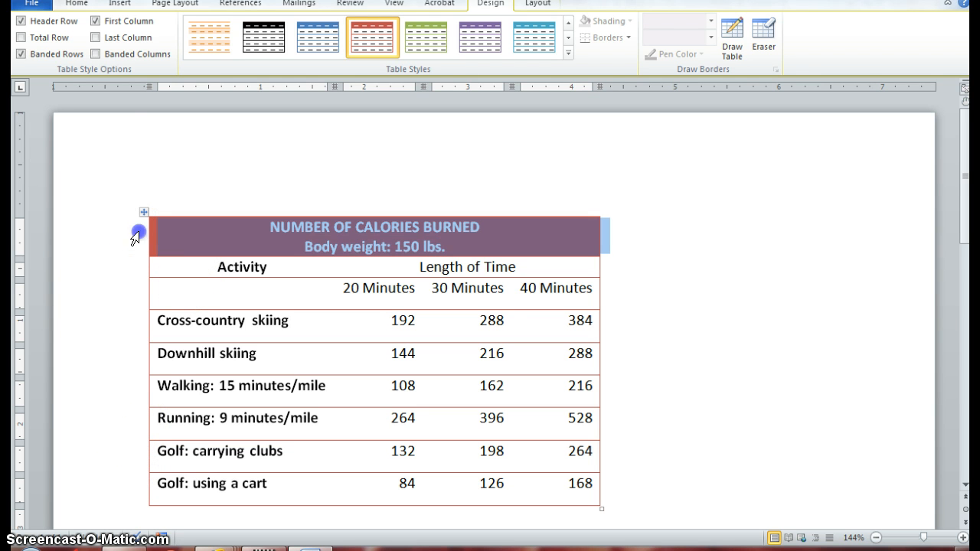
pyautogui.click(74, 5)
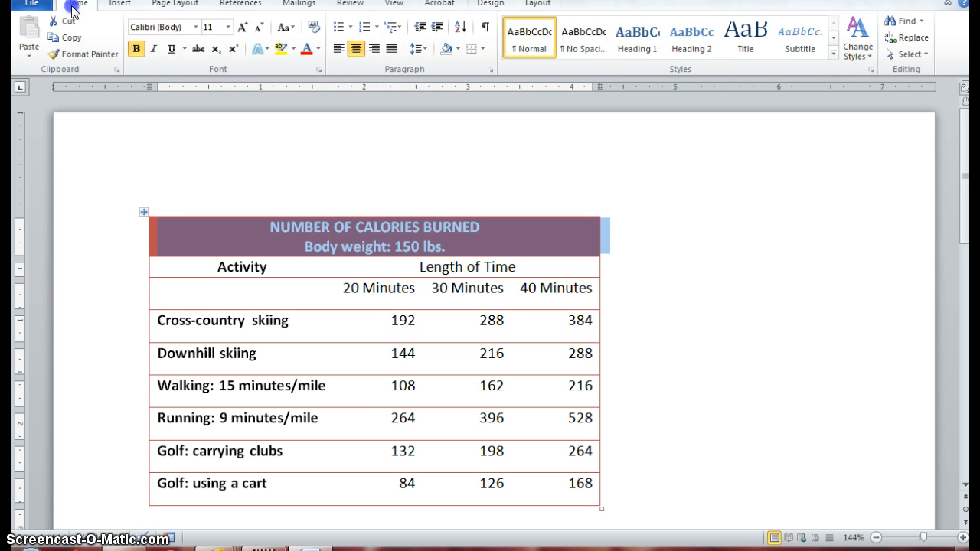
pyautogui.click(137, 51)
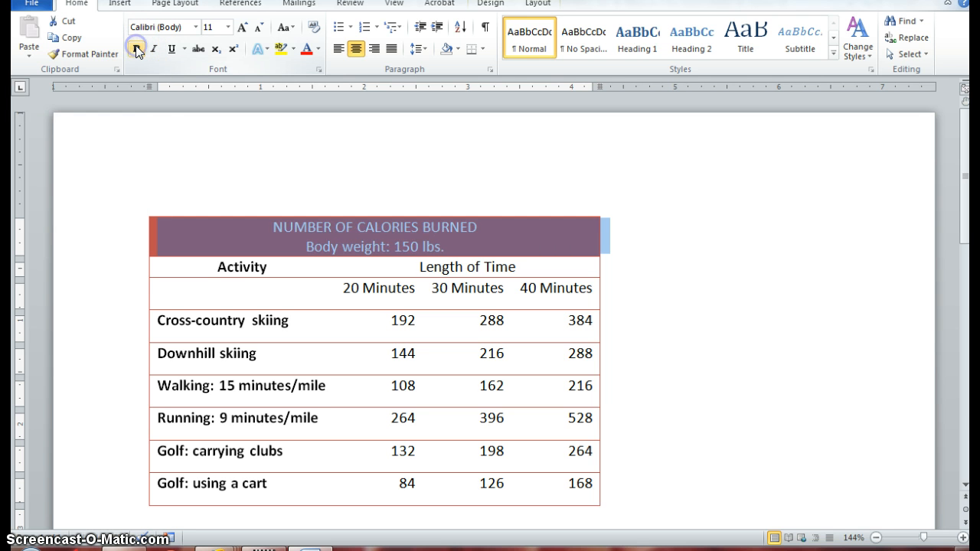
pyautogui.click(120, 280)
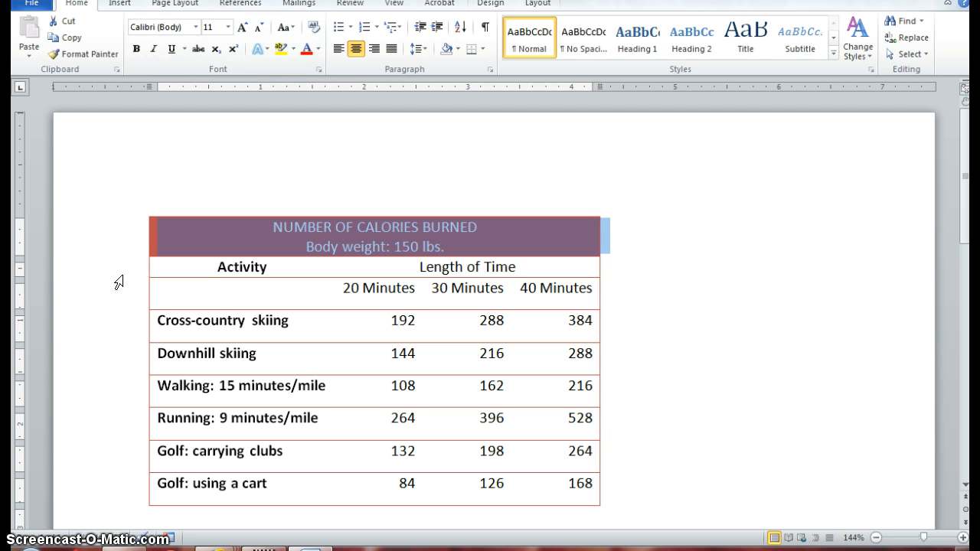
pyautogui.click(137, 51)
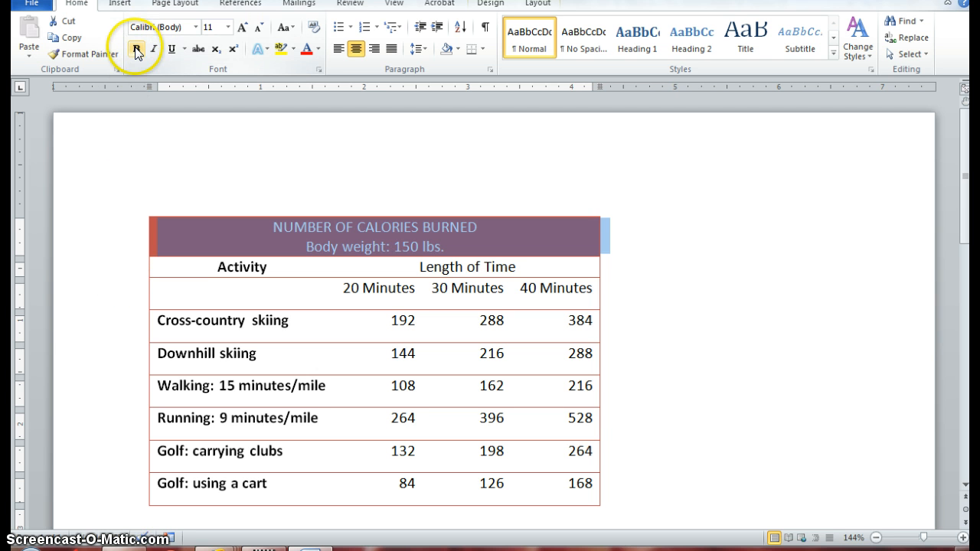